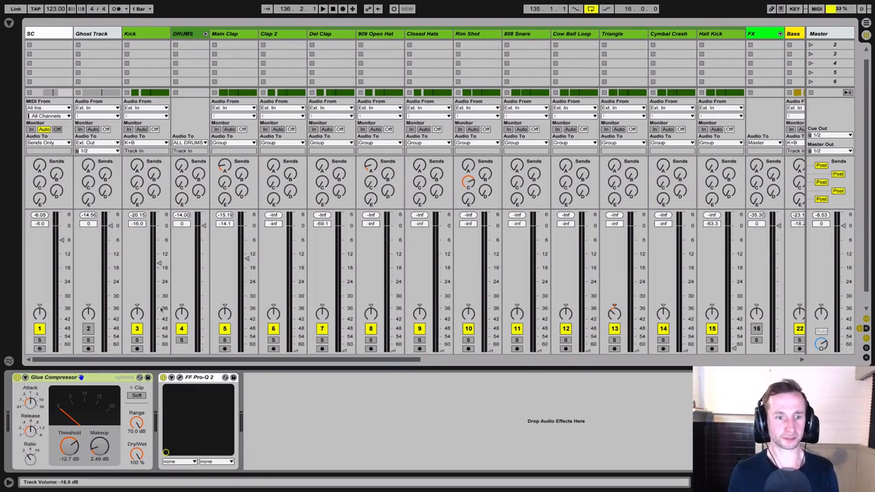
Audition the DRUMS group in solo with the Main Clap track selected, and unsolo it to play the full loop.
click(182, 340)
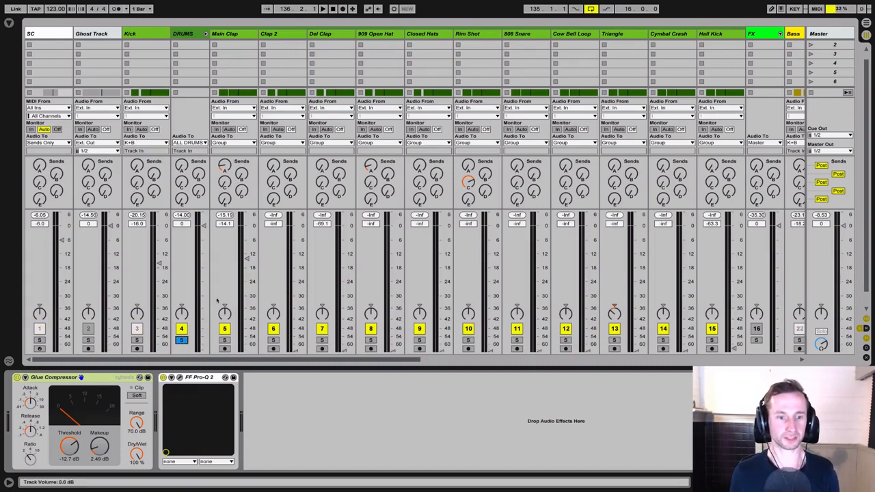
click(234, 34)
key(space)
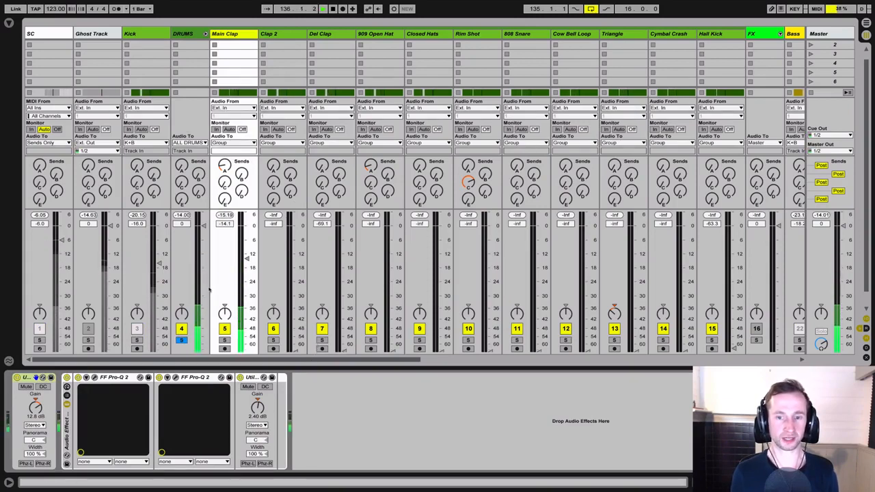
key(space)
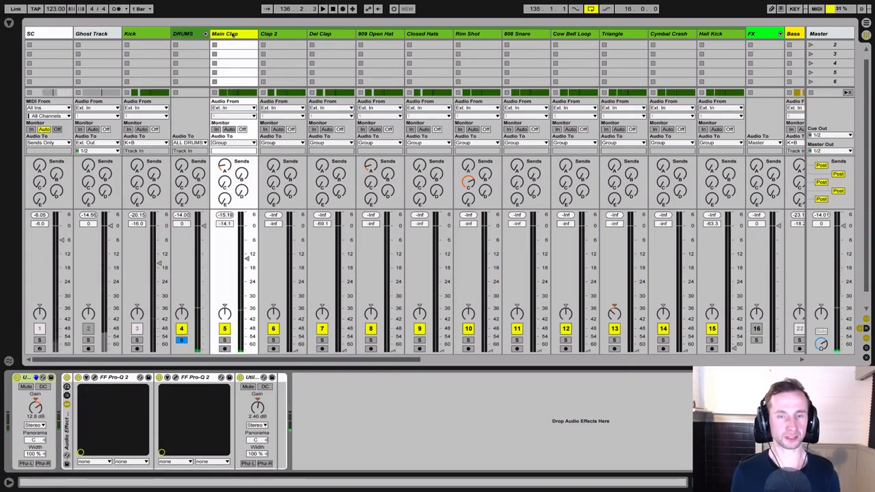
click(181, 339)
key(space)
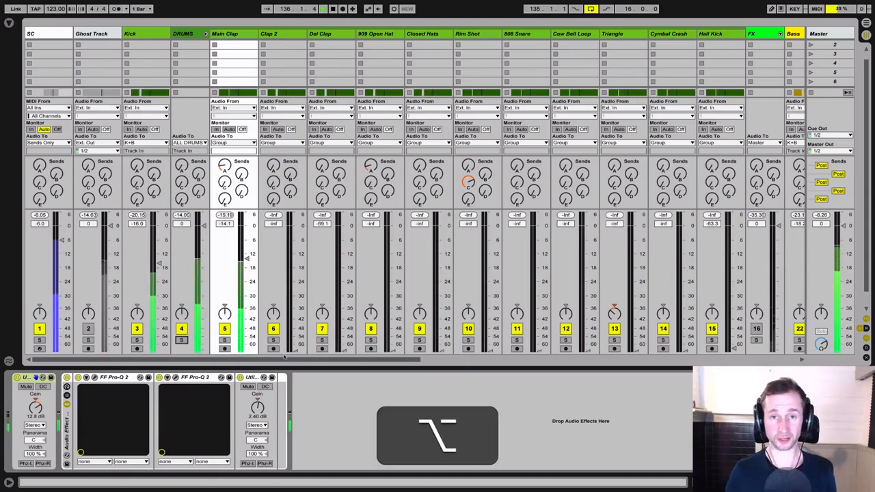
key(alt+m)
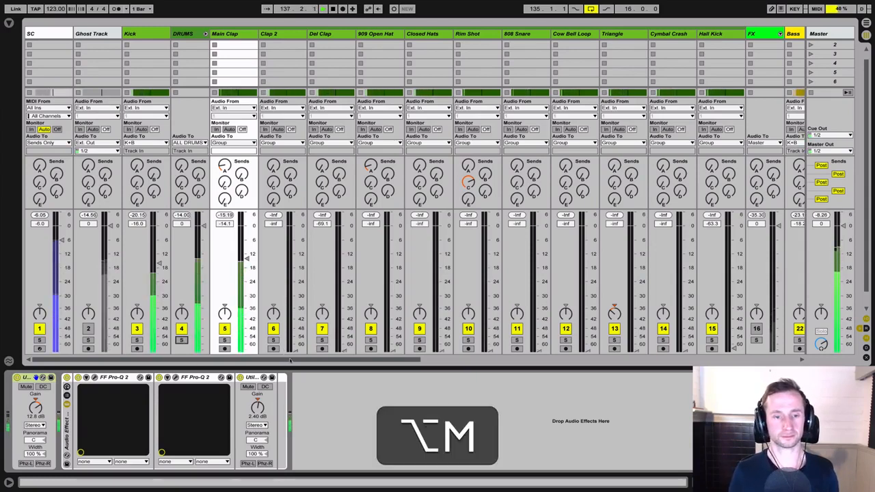
key(alt)
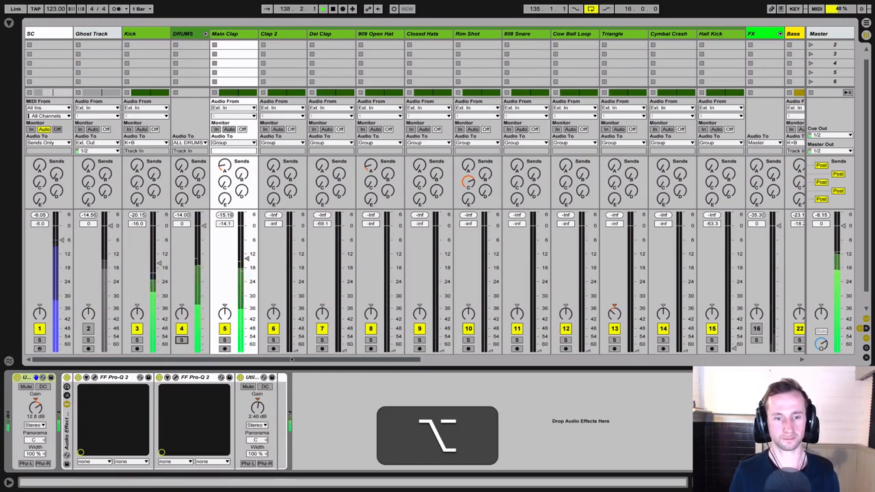
key(alt+m)
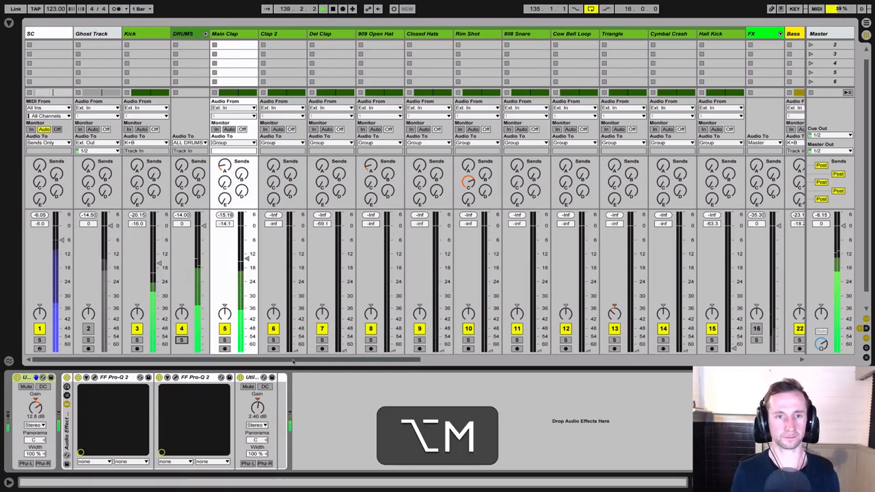
Raise the 909 Open Hat track volume to 0 dB and listen to it against the full loop.
drag(294, 361, 323, 361)
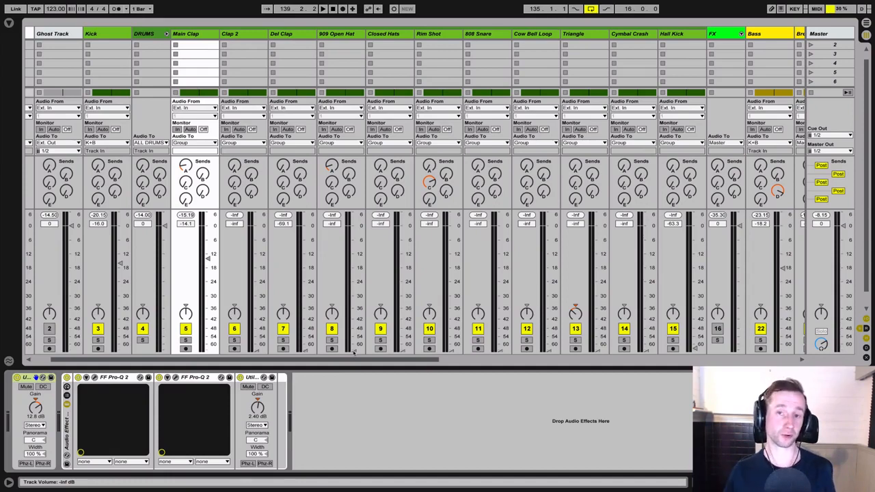
key(space)
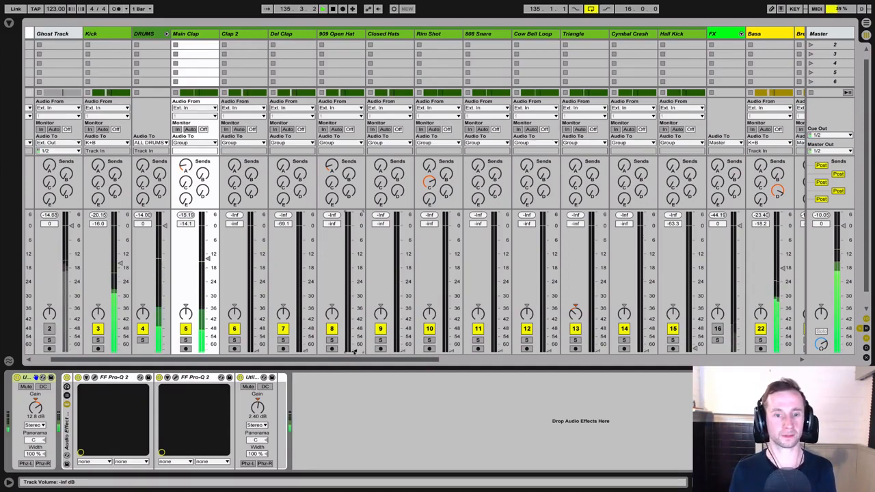
click(338, 34)
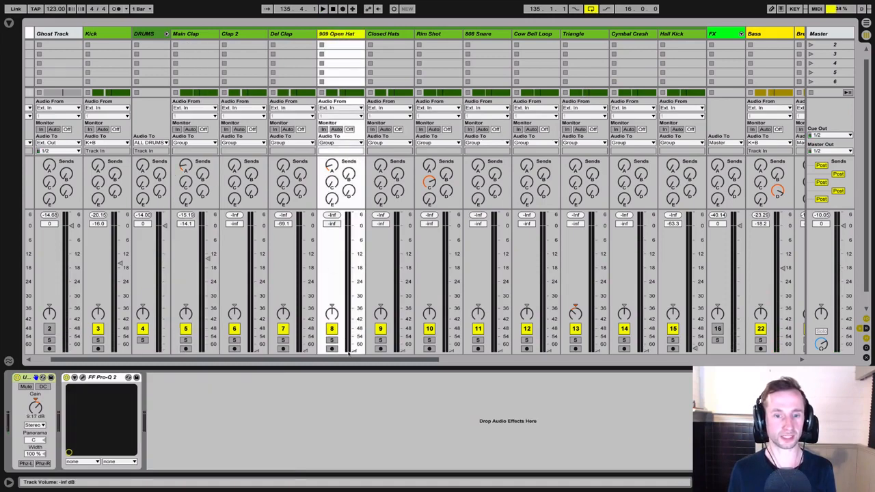
drag(350, 352, 353, 225)
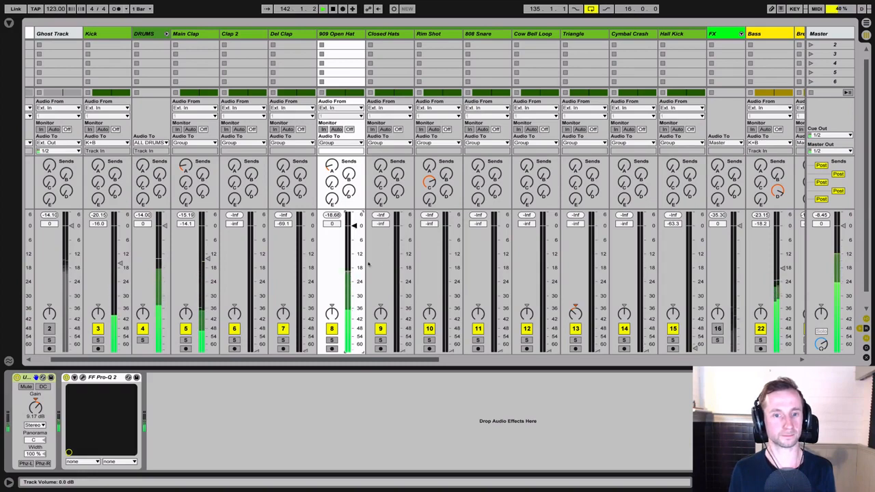
Open the 909 Open Hat's FF Pro-Q 2 and compare the soloed hat with its low-cut band enabled and bypassed.
click(344, 37)
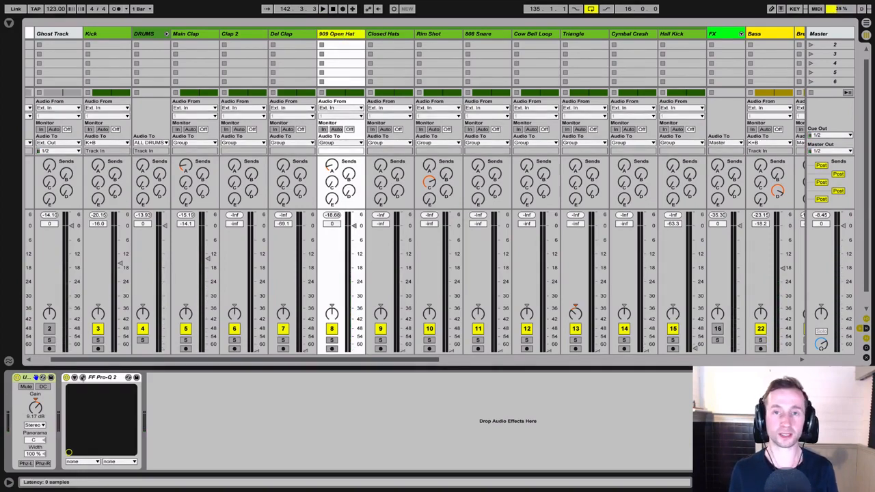
click(82, 377)
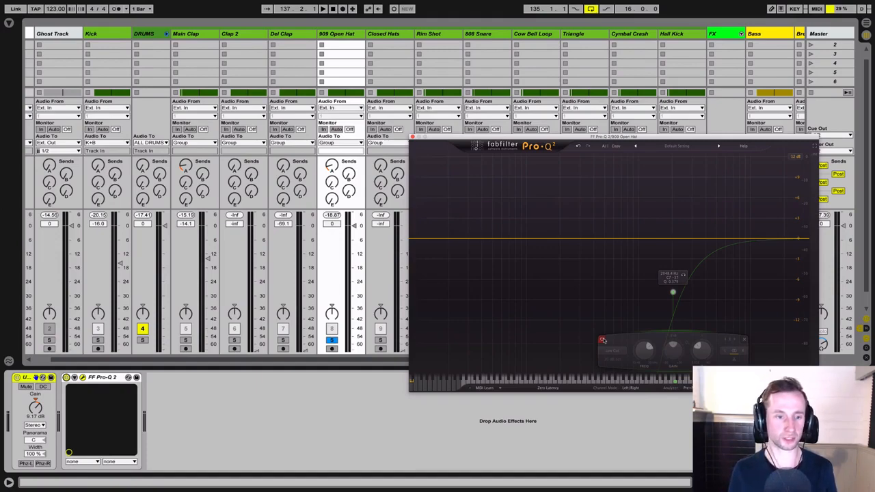
key(space)
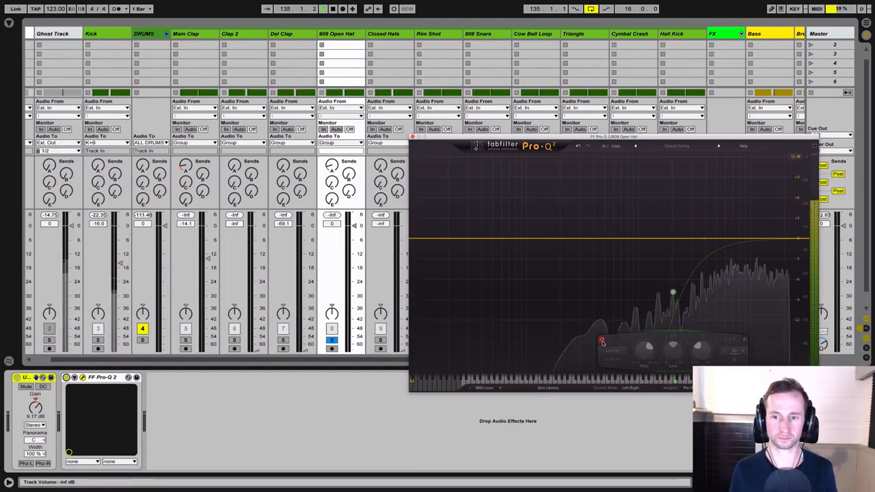
click(601, 341)
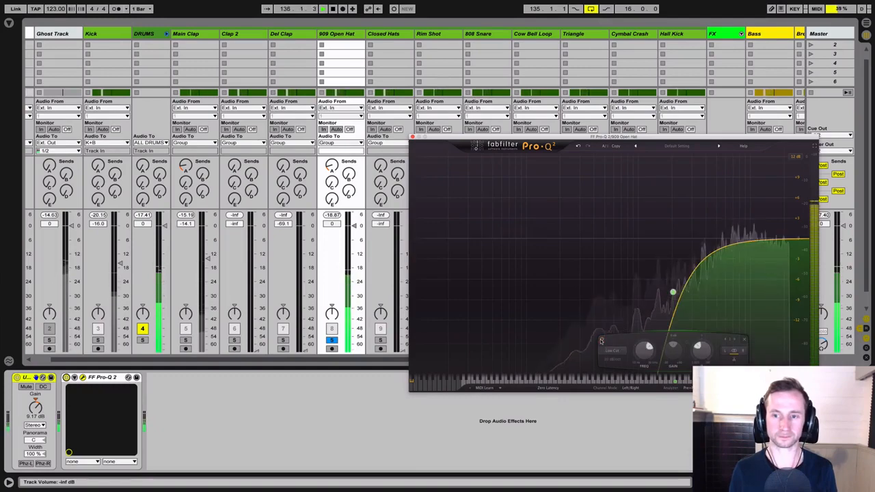
click(601, 340)
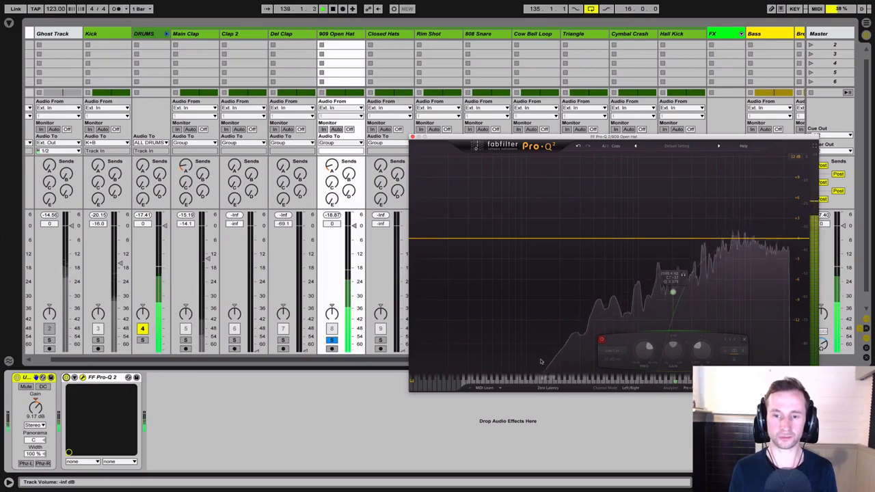
mouse_move(579, 139)
mouse_down()
mouse_move(489, 129)
mouse_move(575, 139)
mouse_up()
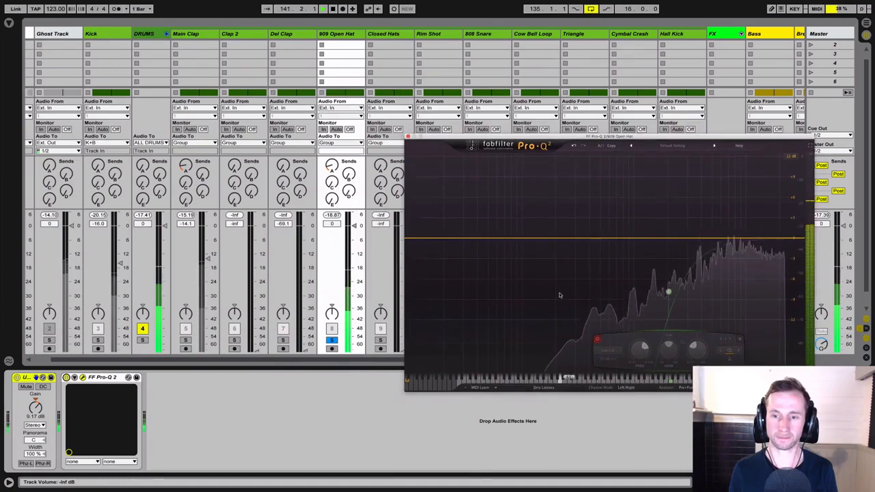
key(space)
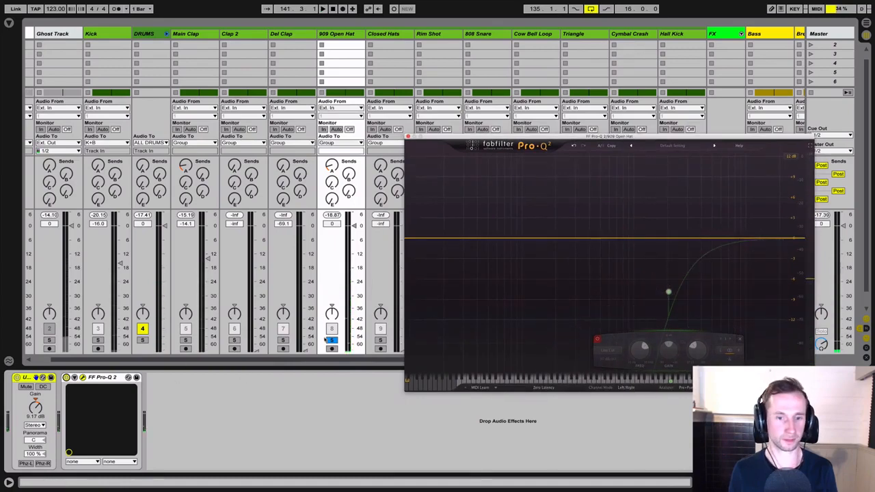
Unsolo 909 Open Hat, enable its low-cut band from the lowest frequency, and sweep it up to about 2853 Hz during playback.
click(331, 340)
key(space)
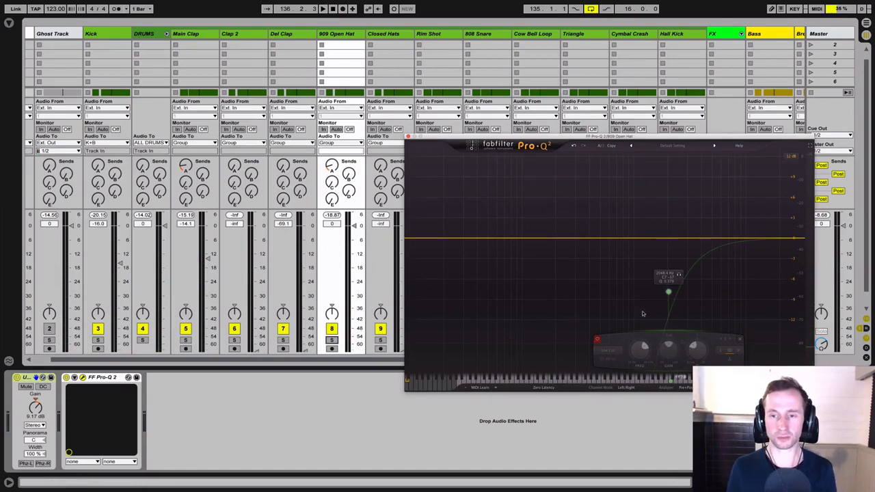
drag(638, 363, 633, 409)
click(597, 339)
key(space)
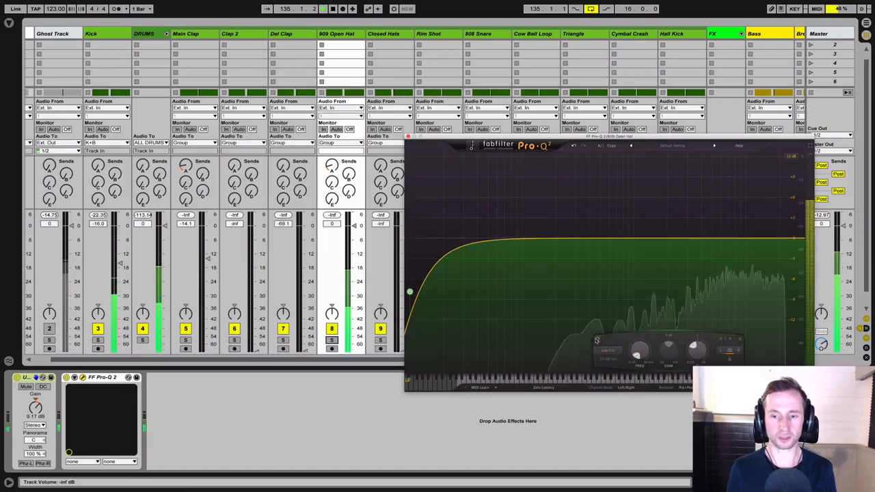
drag(639, 350, 632, 248)
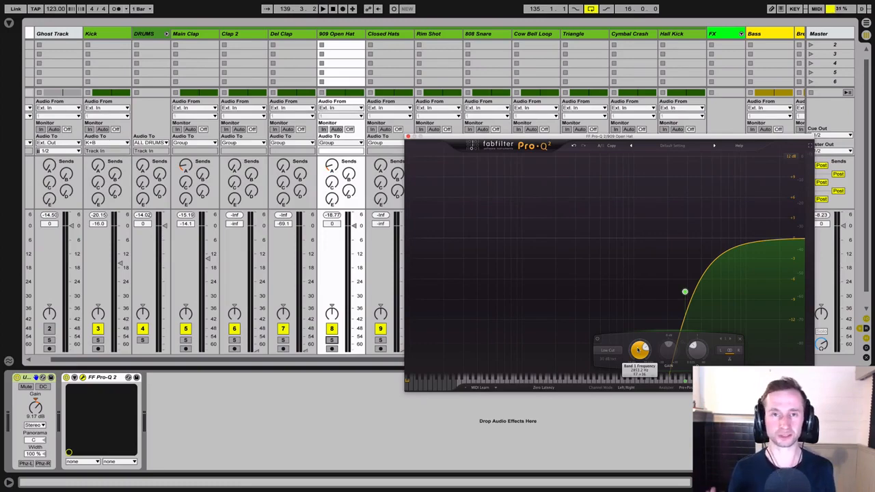
Lower the 909 Open Hat's low-cut frequency to about 511 Hz during playback and close the equalizer window.
key(space)
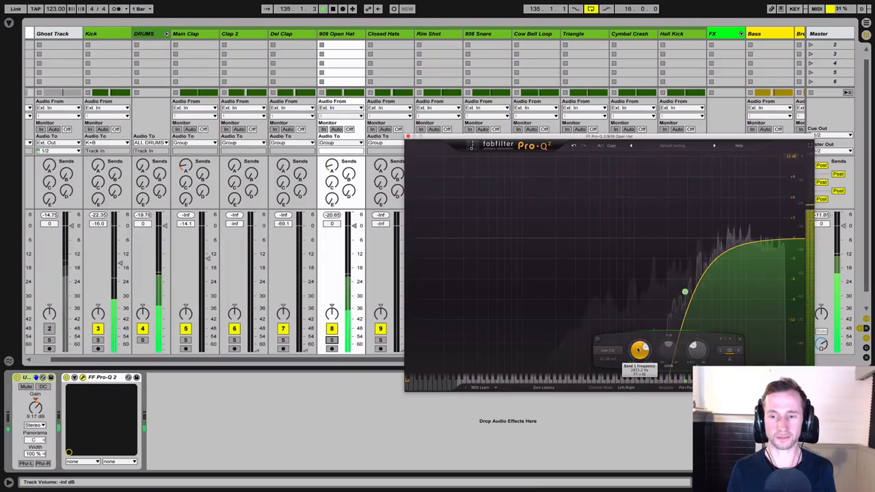
drag(638, 350, 623, 386)
key(space)
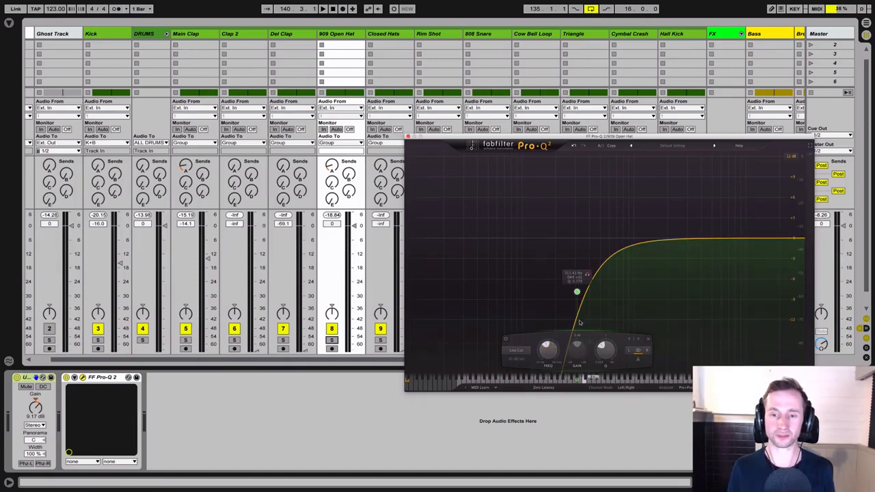
click(407, 137)
Show the browser, solo the DRUMS group and deactivate the Closed Hats track while the loop plays.
key(super+alt+b)
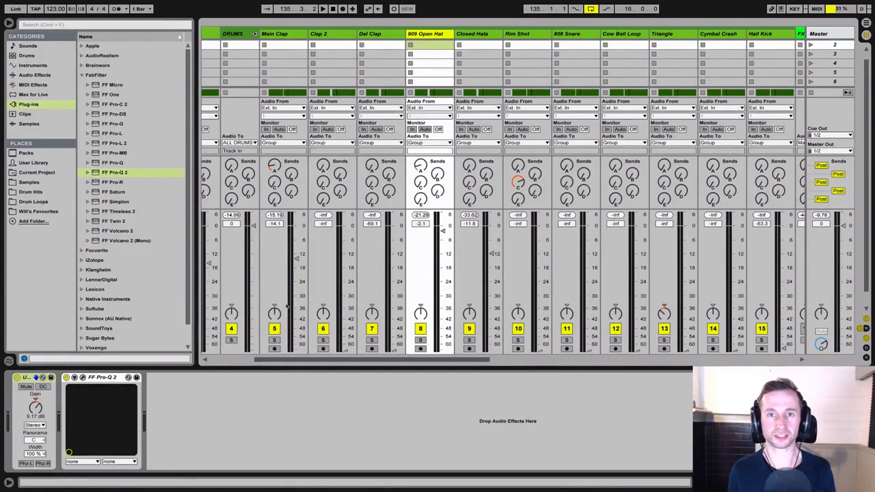
click(231, 340)
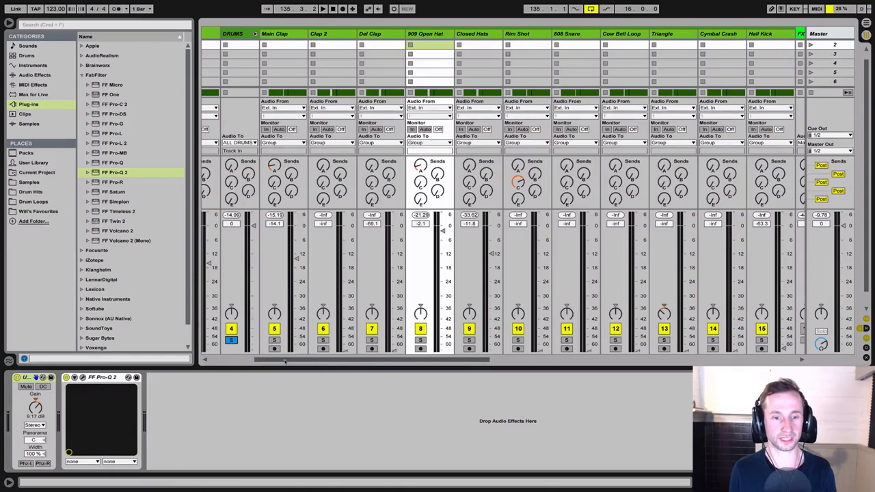
drag(284, 360, 325, 362)
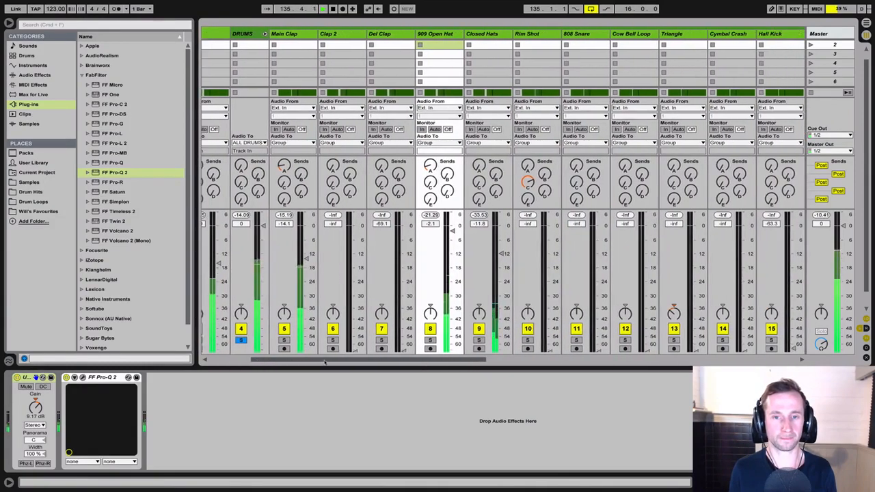
click(479, 329)
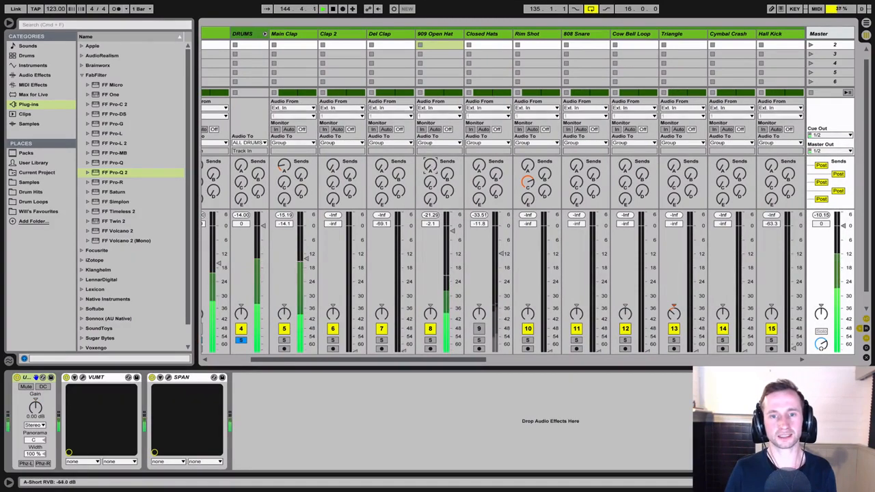
Raise the 909 Open Hat's A-Short RVB and B-Long RVB sends while listening to the drums.
drag(429, 166, 430, 134)
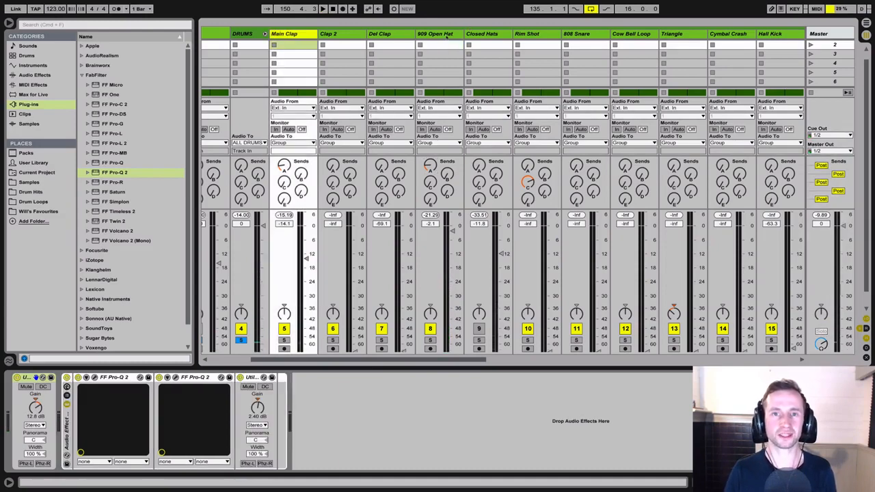
click(443, 39)
click(281, 33)
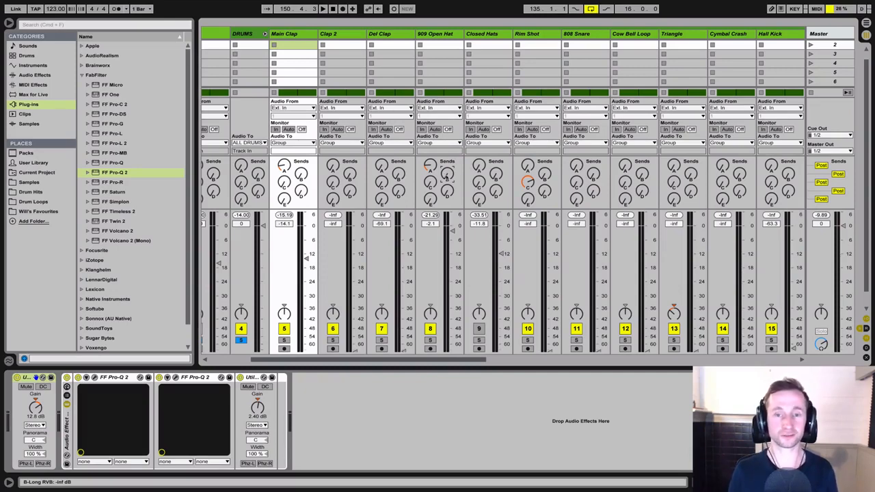
key(space)
drag(447, 176, 447, 133)
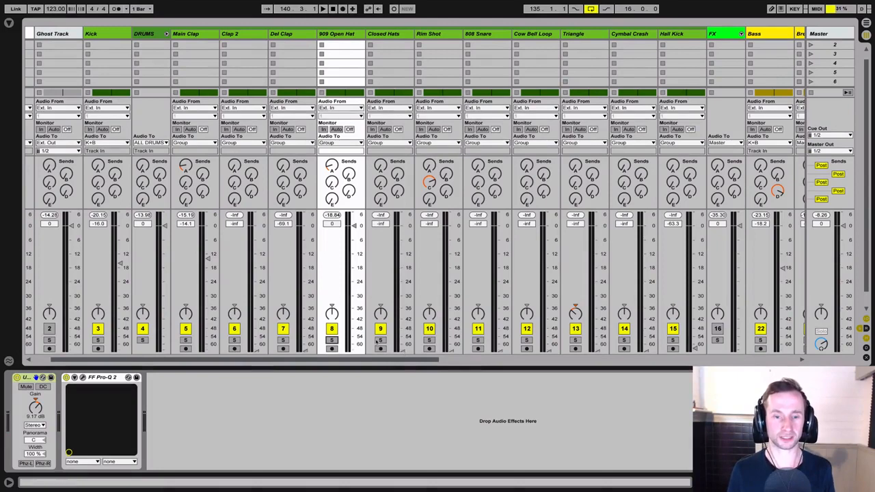
Solo Closed Hats, audition it at a track volume of -1.3 dB, and pull its fader down to -inf.
click(380, 340)
key(space)
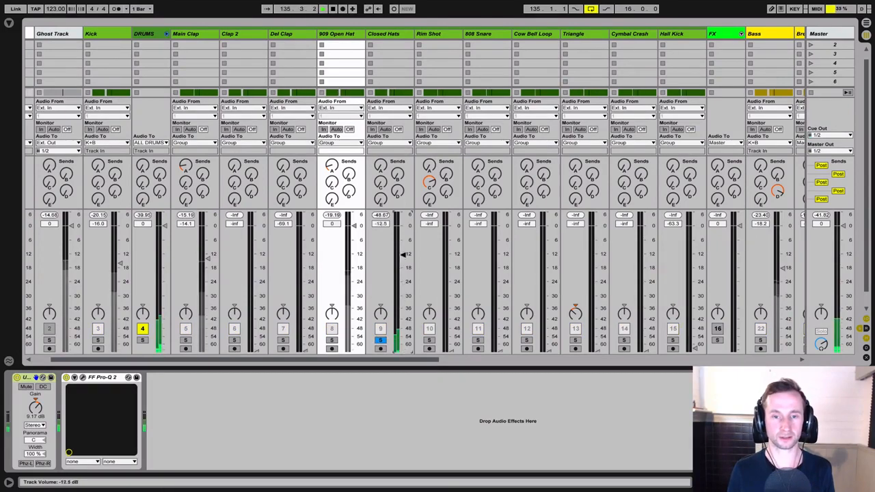
drag(403, 254, 403, 228)
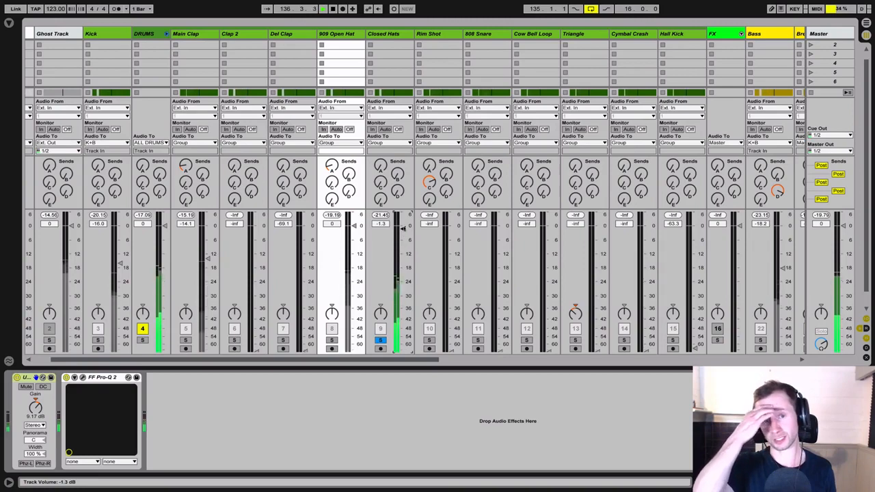
drag(403, 229, 403, 350)
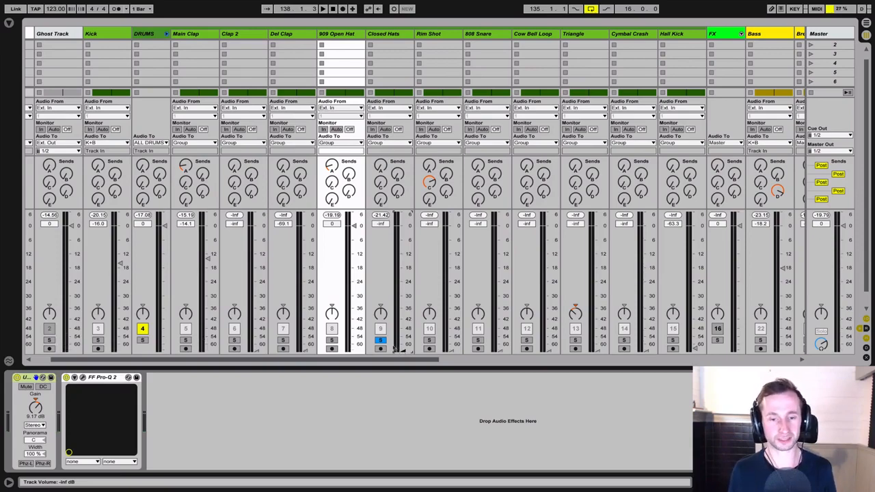
Unsolo Closed Hats and bring its track volume up to about -24.8 dB while the full loop plays.
click(380, 340)
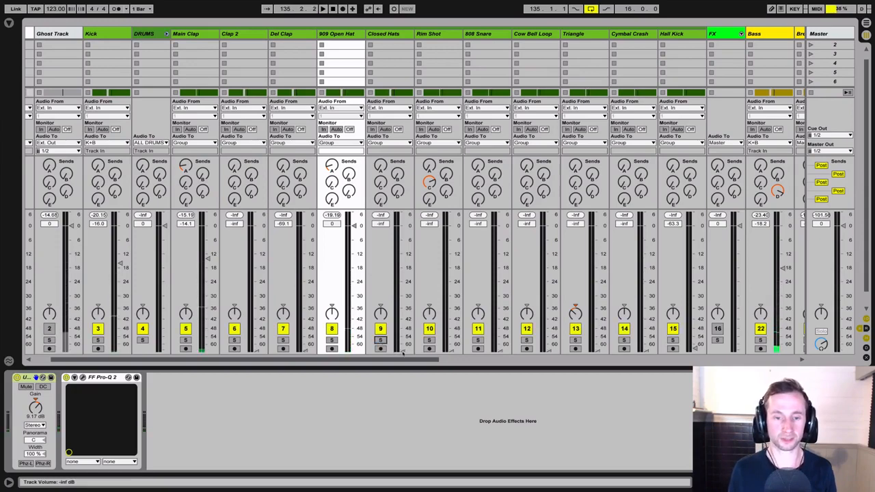
key(space)
drag(400, 345, 403, 283)
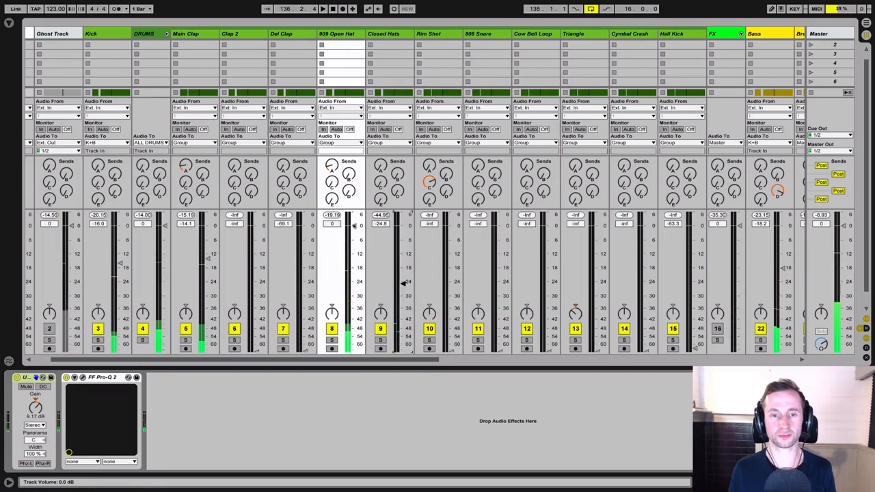
Lower the 909 Open Hat to -2.1 dB and raise Closed Hats to -11.8 dB, comparing the mix with Closed Hats off and on.
drag(354, 224, 354, 231)
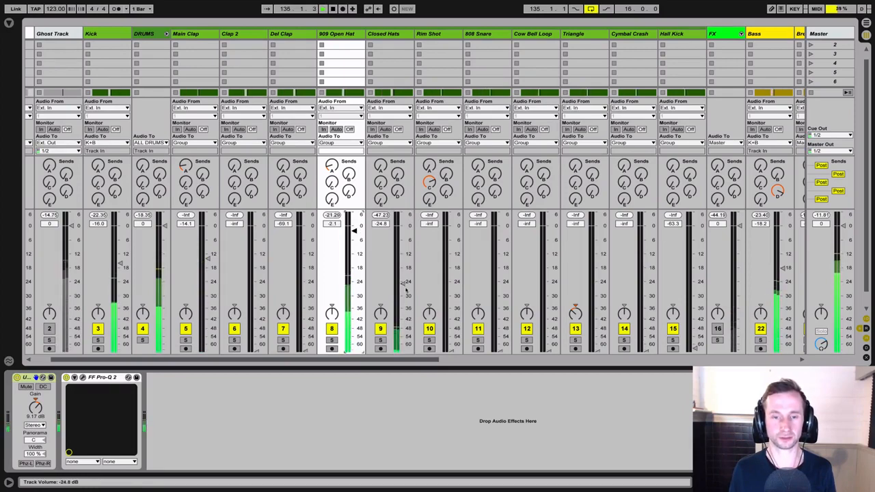
drag(403, 282, 403, 347)
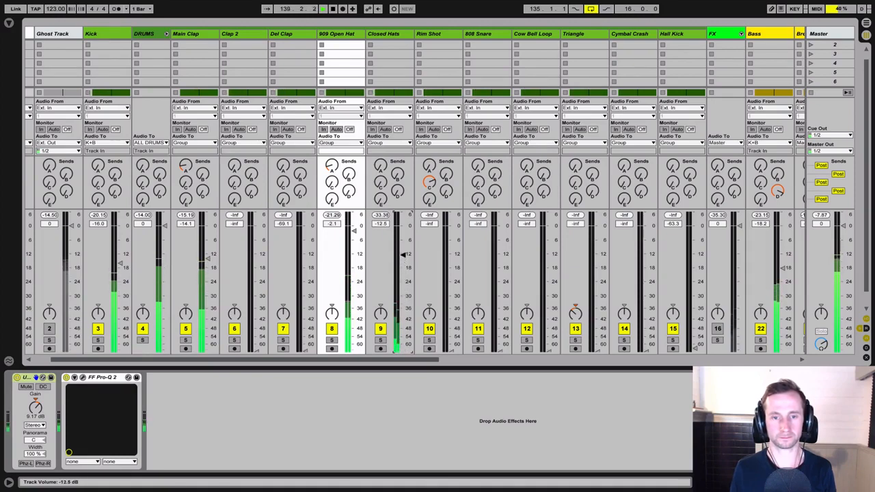
click(380, 328)
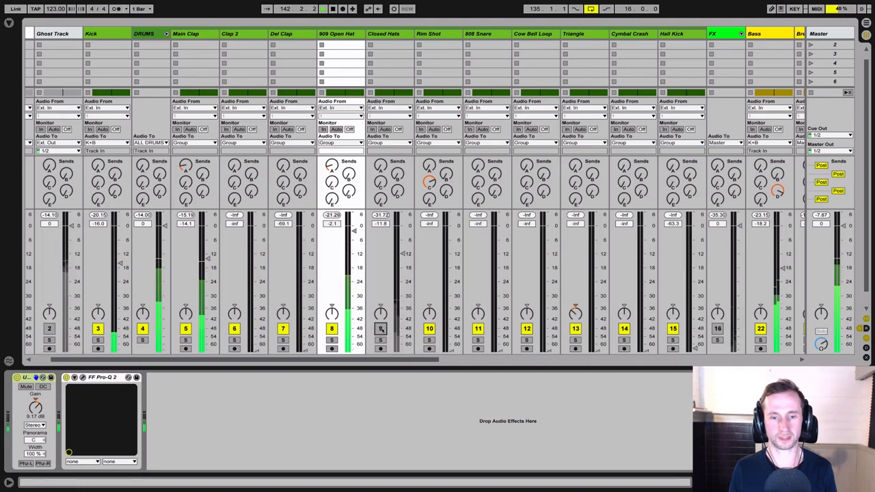
click(381, 329)
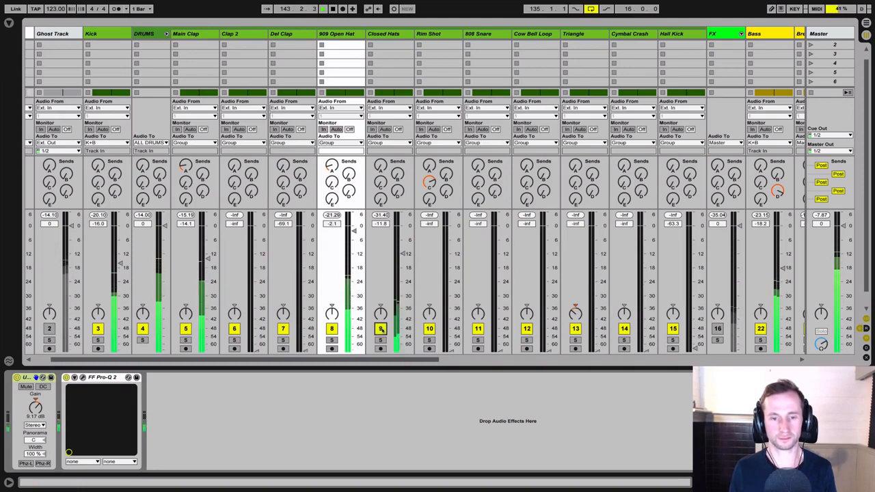
click(380, 340)
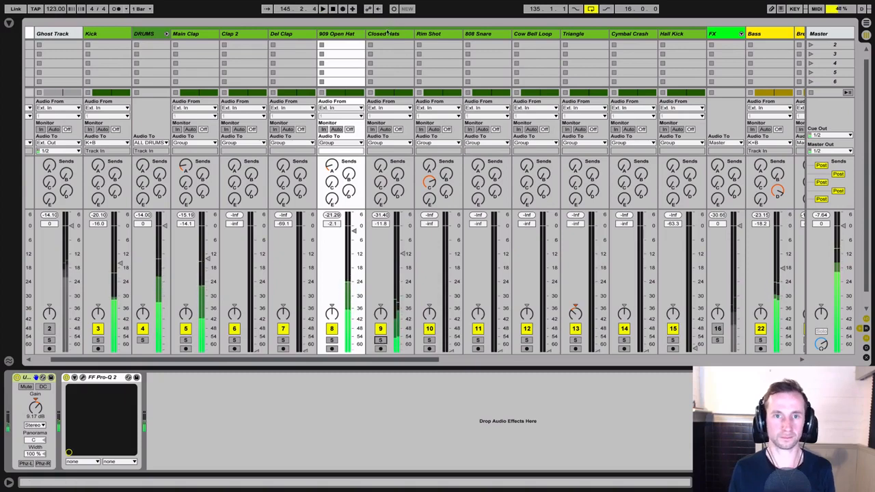
click(381, 340)
Insert FabFilter FF Pro-Q 2 from the plug-ins browser on the Closed Hats track, between the Utility and the Pump Compressor.
key(space)
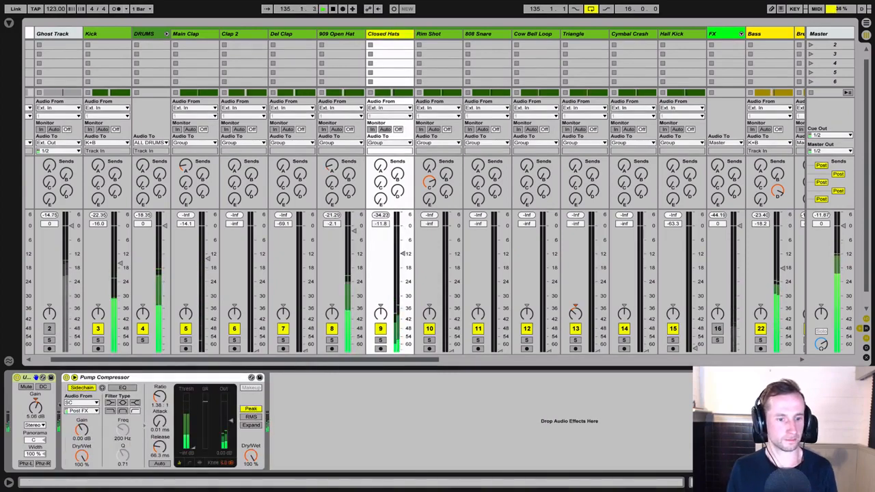
key(space)
key(ctrl+alt+b)
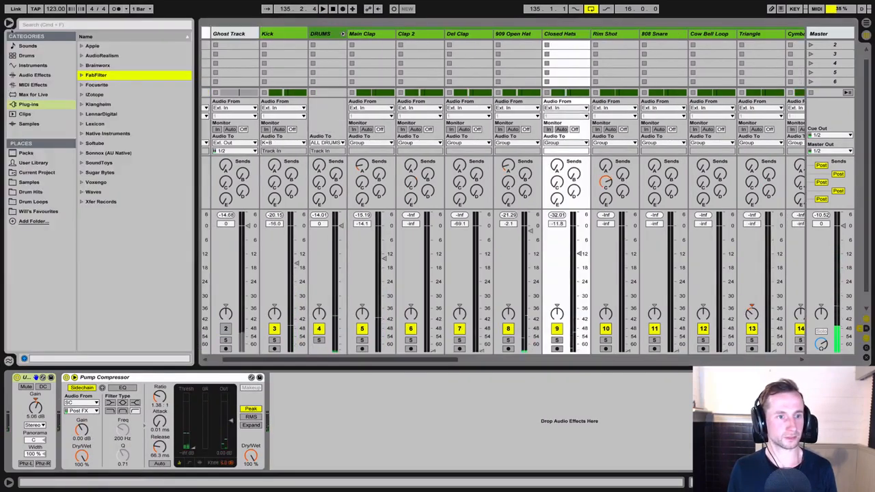
click(53, 97)
click(49, 103)
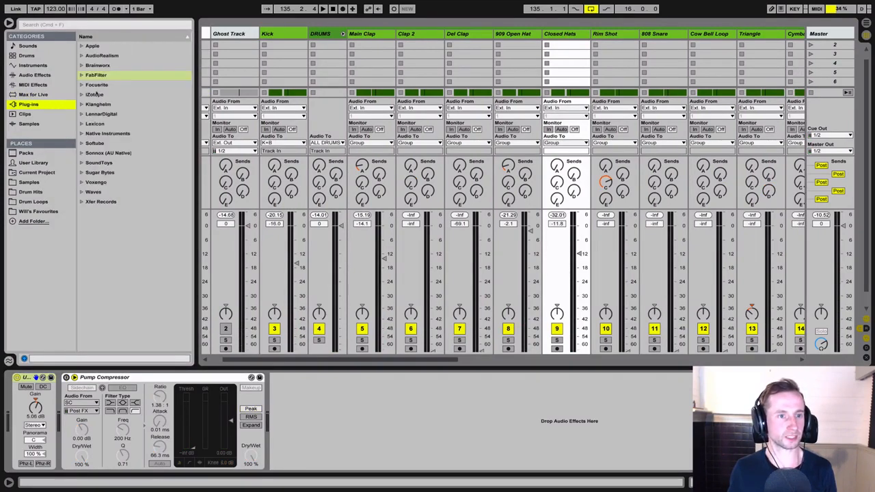
click(97, 84)
double_click(97, 77)
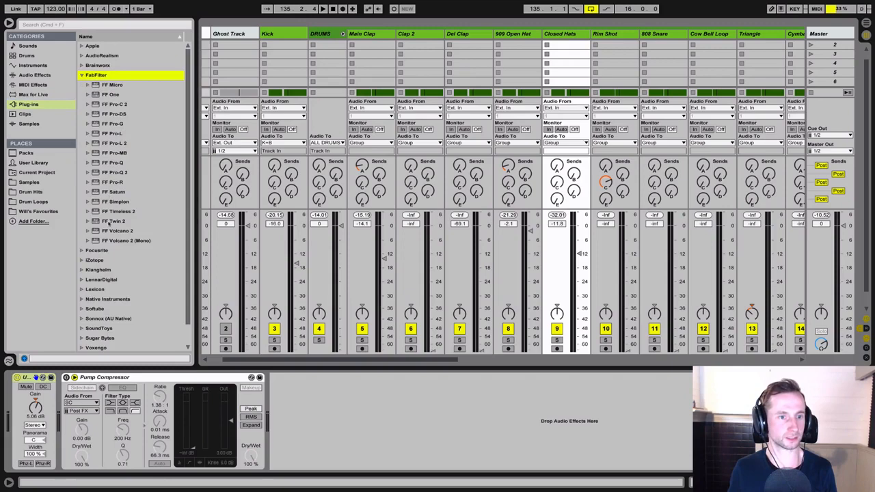
click(114, 174)
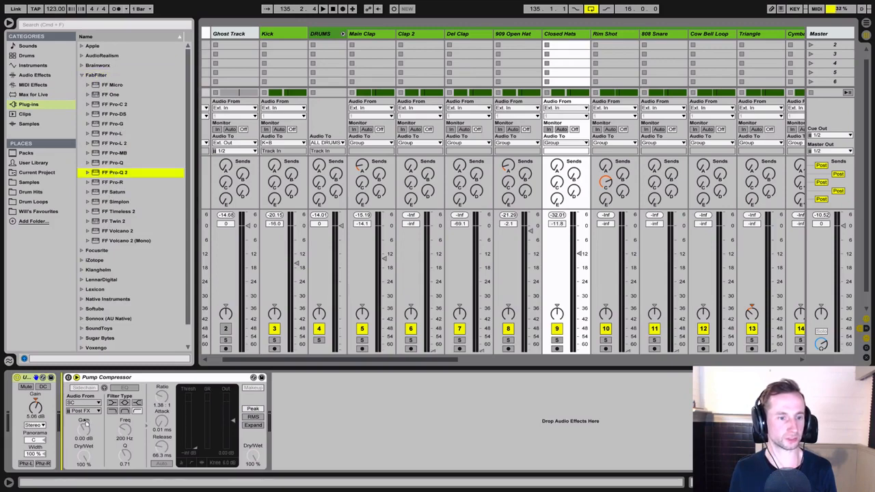
drag(115, 172, 83, 417)
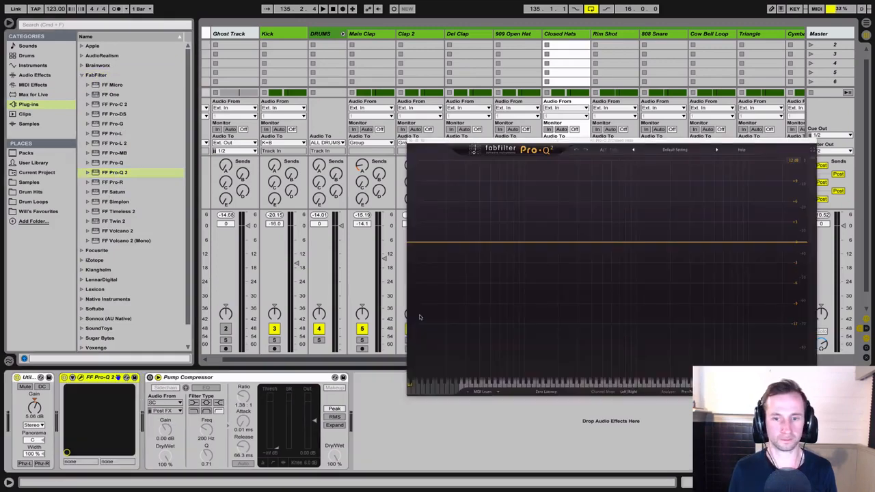
Solo Closed Hats and add a low-cut band in its Pro-Q 2, sweeping the frequency up from the lows into the highs during playback.
key(space)
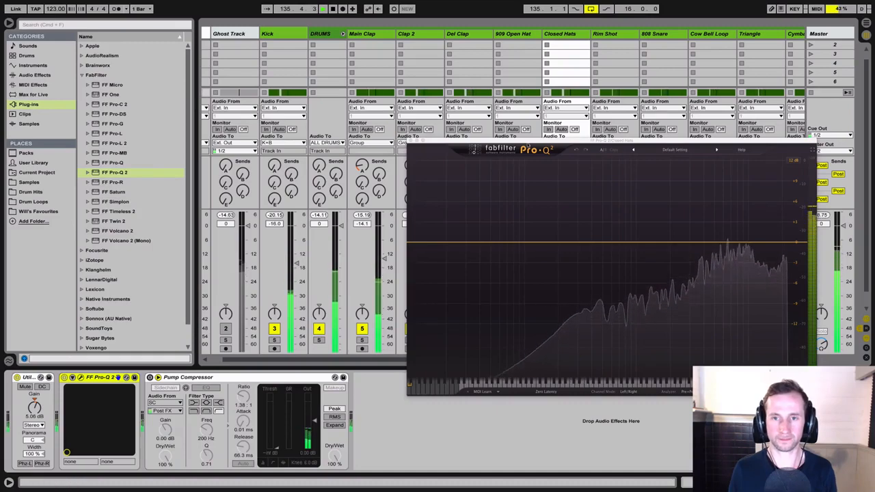
drag(529, 141, 229, 111)
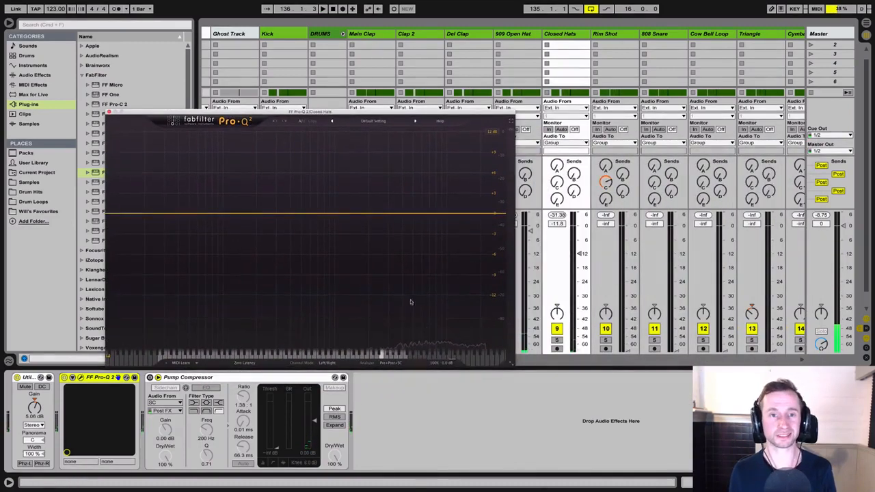
click(557, 339)
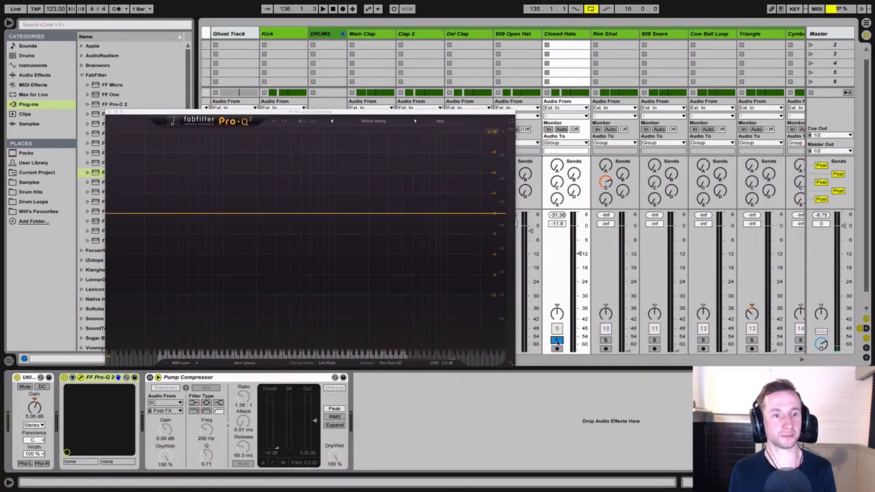
click(115, 213)
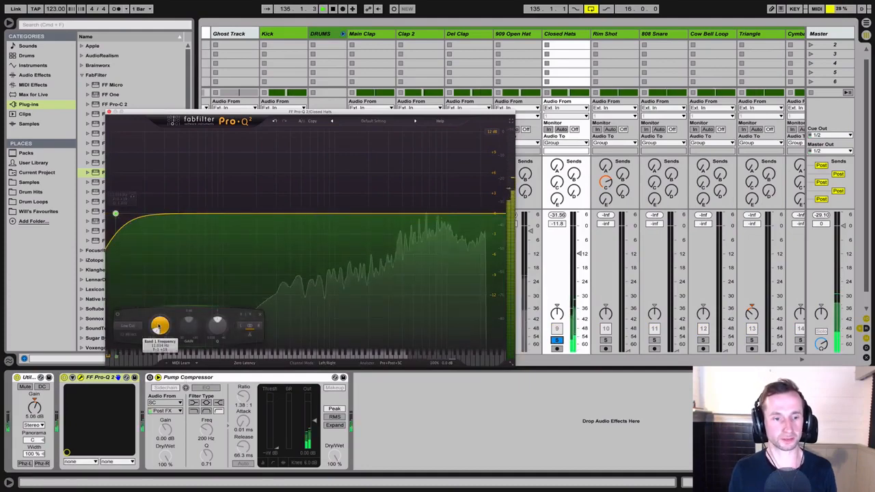
drag(159, 326, 190, 244)
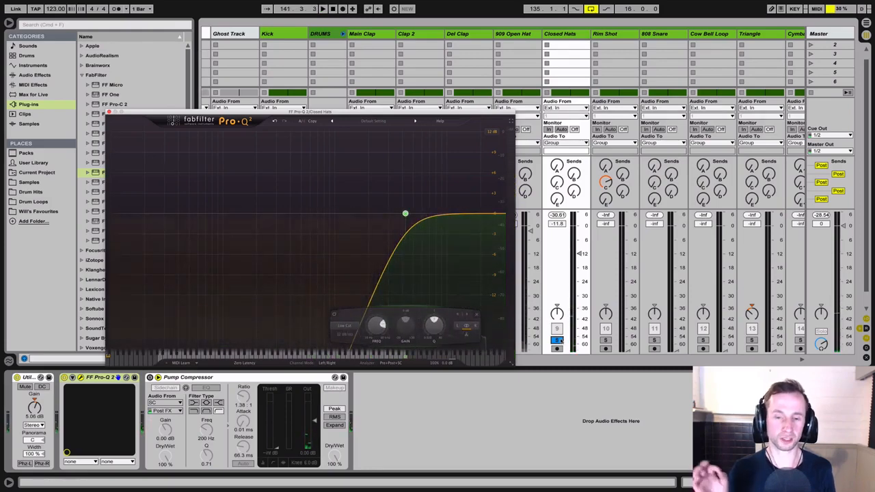
Play Closed Hats with the full mix and readjust the low-cut frequency, sweeping down to about 771 Hz and back up into the highs.
key(space)
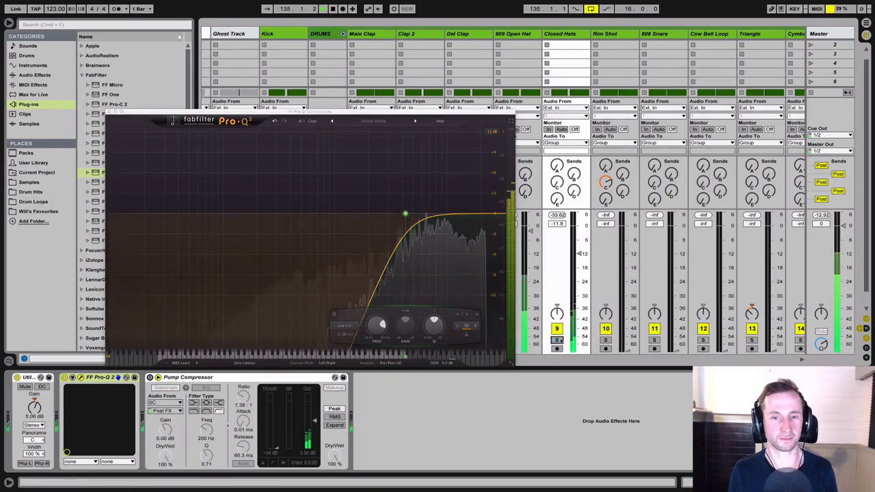
drag(380, 327, 372, 351)
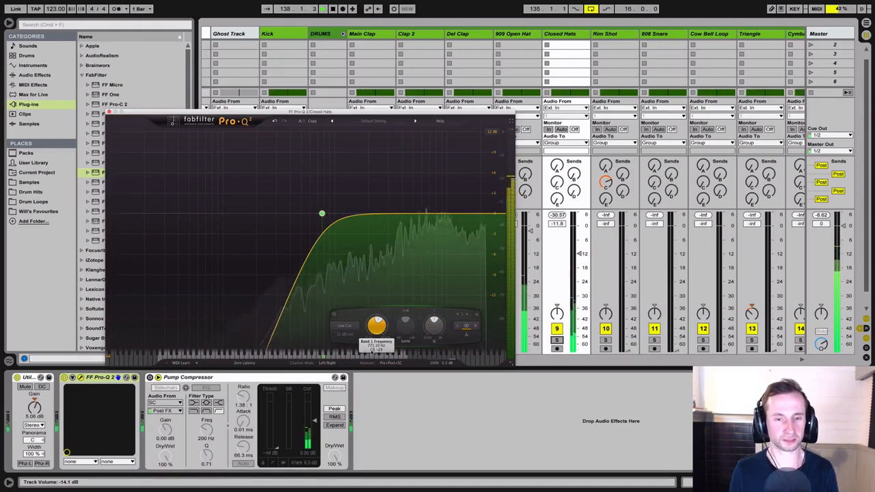
drag(373, 352, 397, 319)
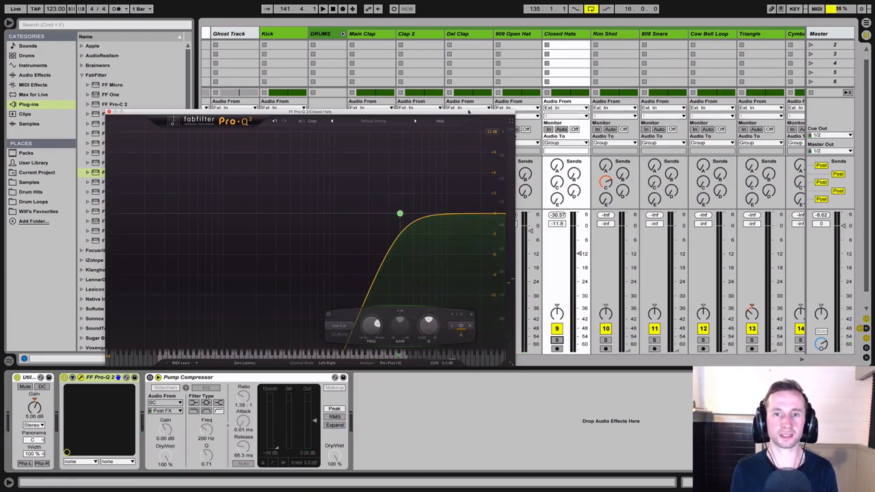
Replay the mix with the filtered Closed Hats and close the Pro-Q 2 window.
drag(469, 111, 394, 95)
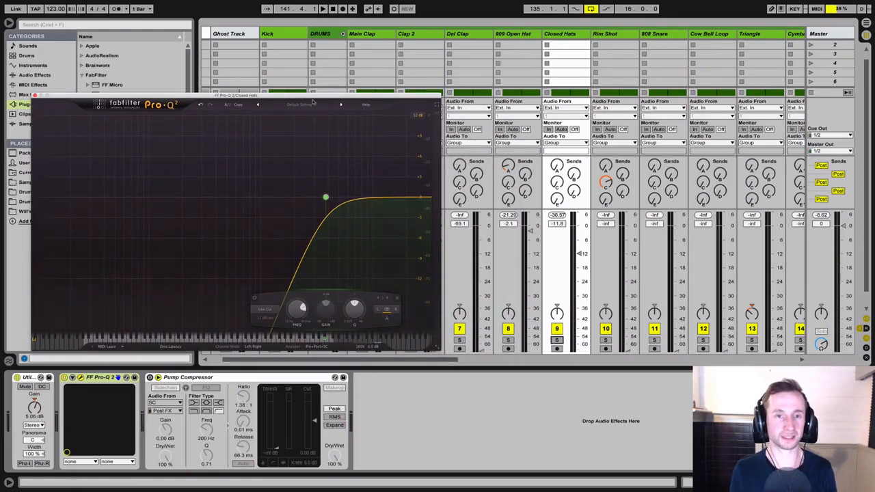
drag(313, 101, 519, 127)
key(space)
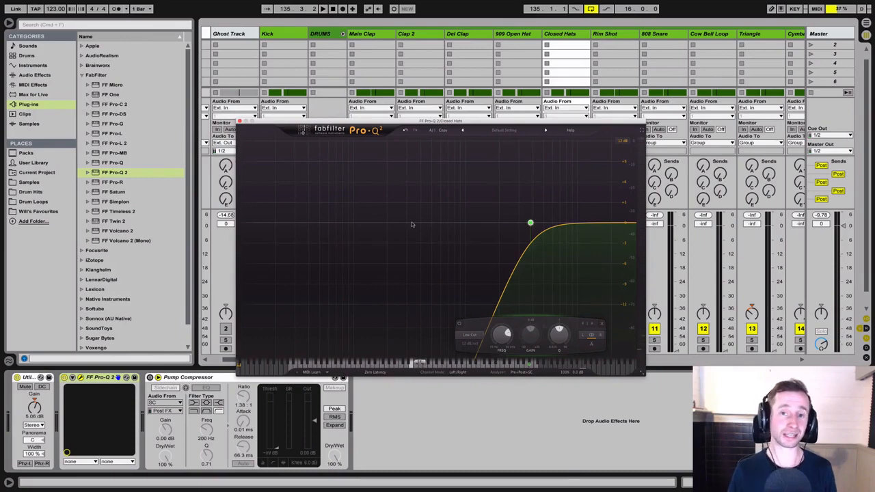
drag(449, 129, 276, 112)
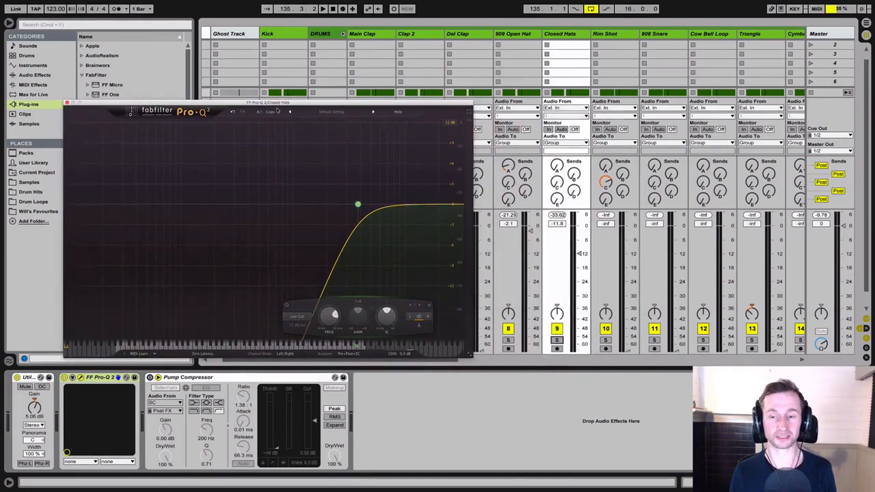
drag(135, 103, 202, 122)
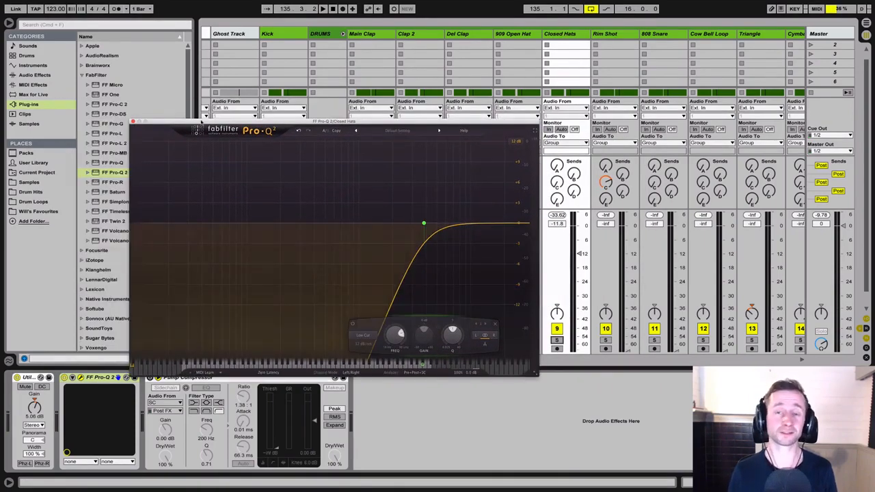
drag(138, 125, 296, 128)
click(290, 124)
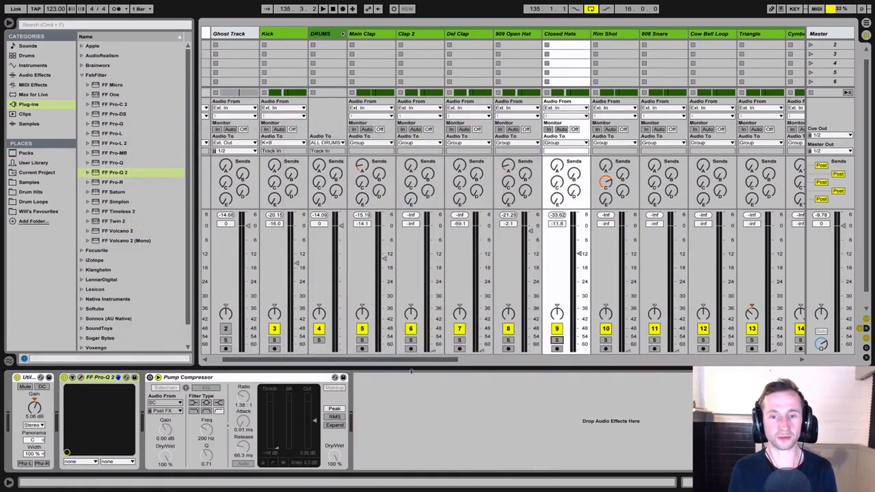
Examine the device chains of the drum tracks, including 909 Open Hat, Closed Hats, Del Clap, Rim Shot, Cow Bell Loop and Triangle.
click(517, 34)
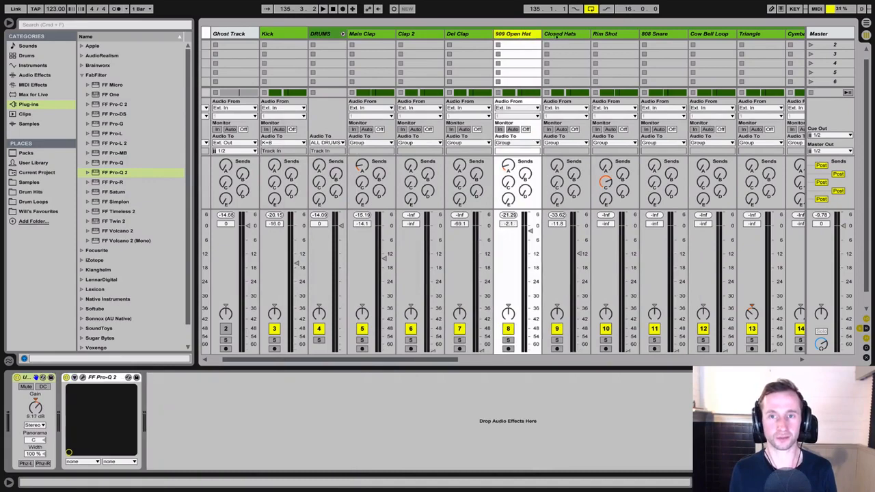
click(557, 34)
click(517, 45)
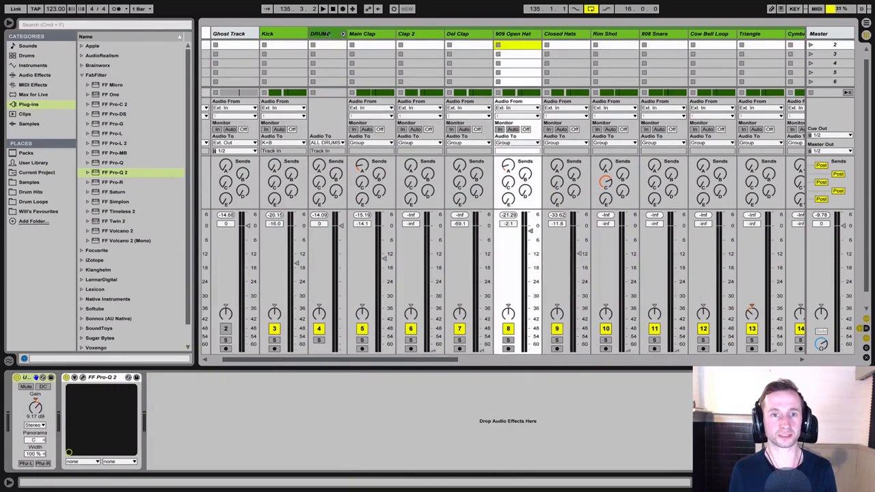
click(456, 34)
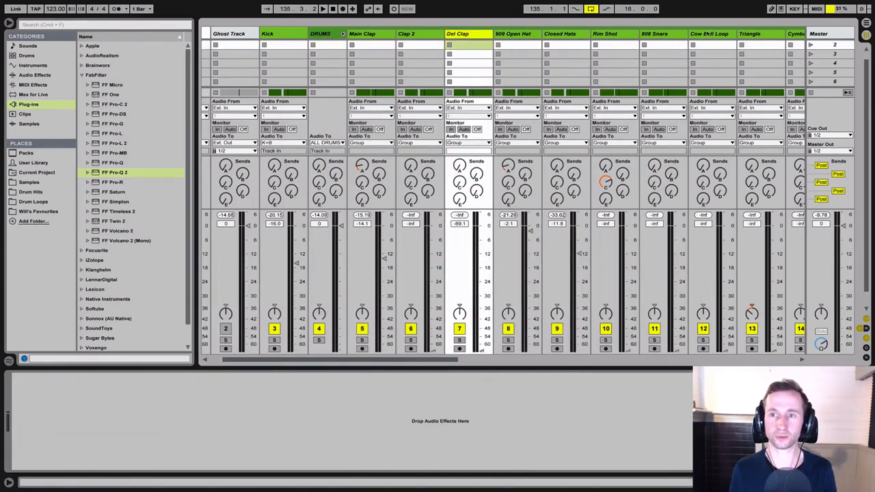
scroll(314, 55, right, 3)
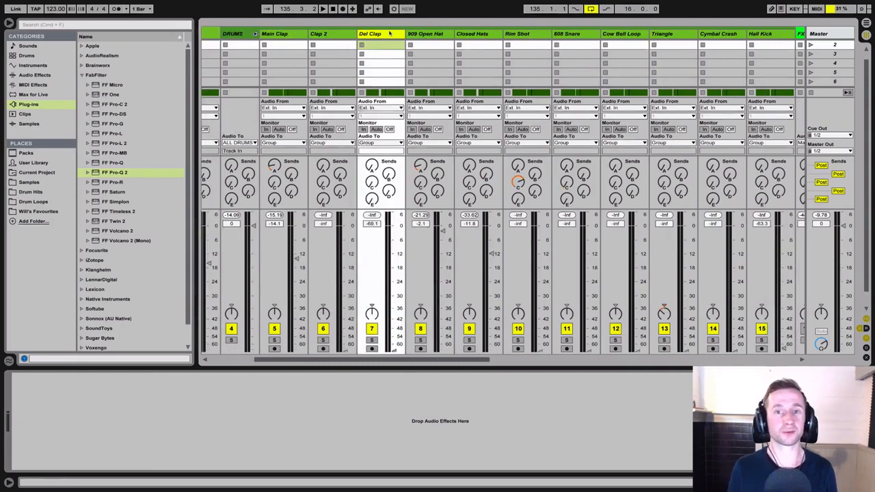
click(435, 34)
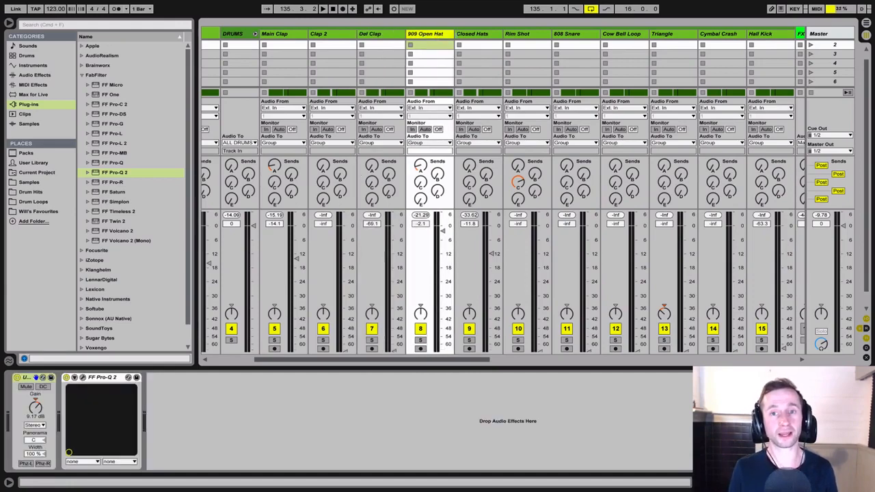
click(527, 34)
click(623, 34)
key(Right)
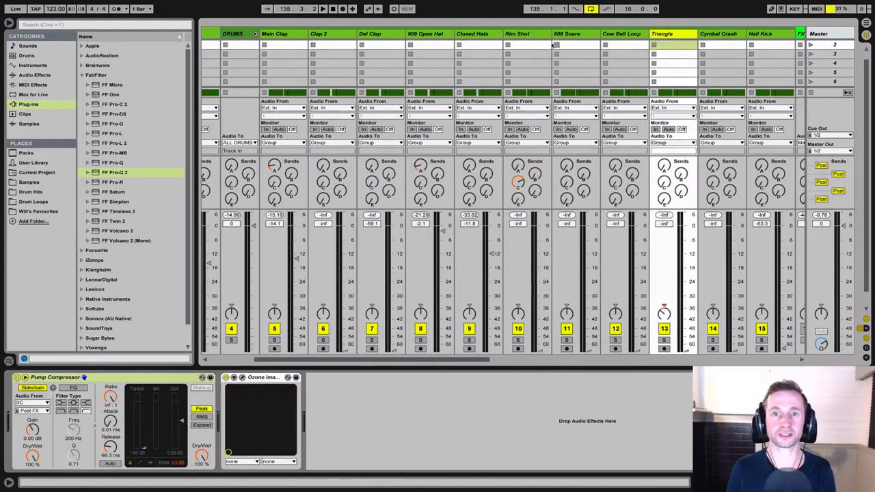